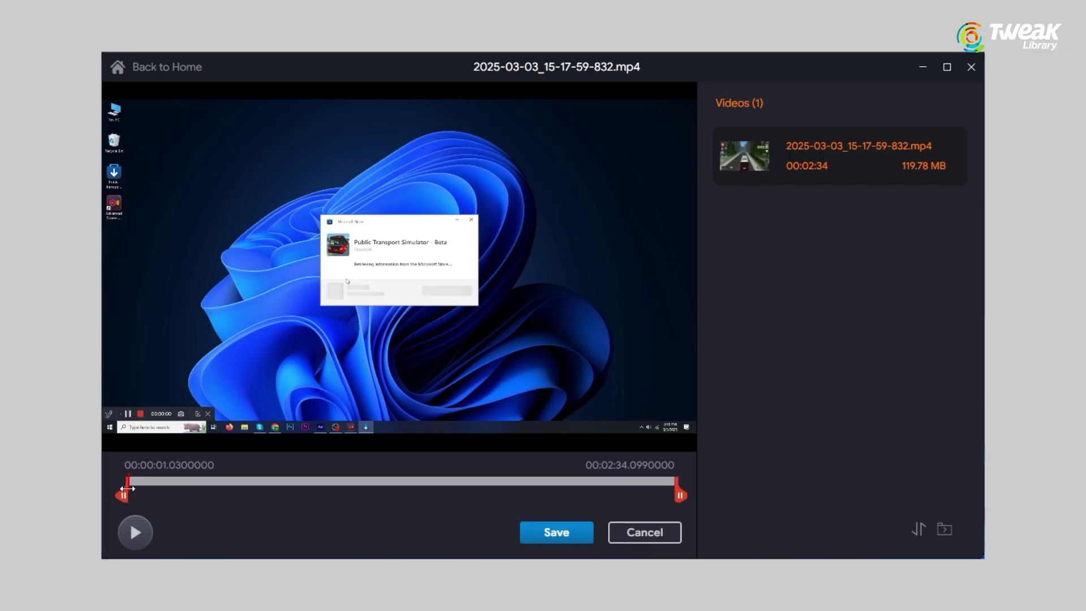
# Drag the clip's start point to a later position
pyautogui.moveTo(128, 496); pyautogui.dragTo(313, 496)
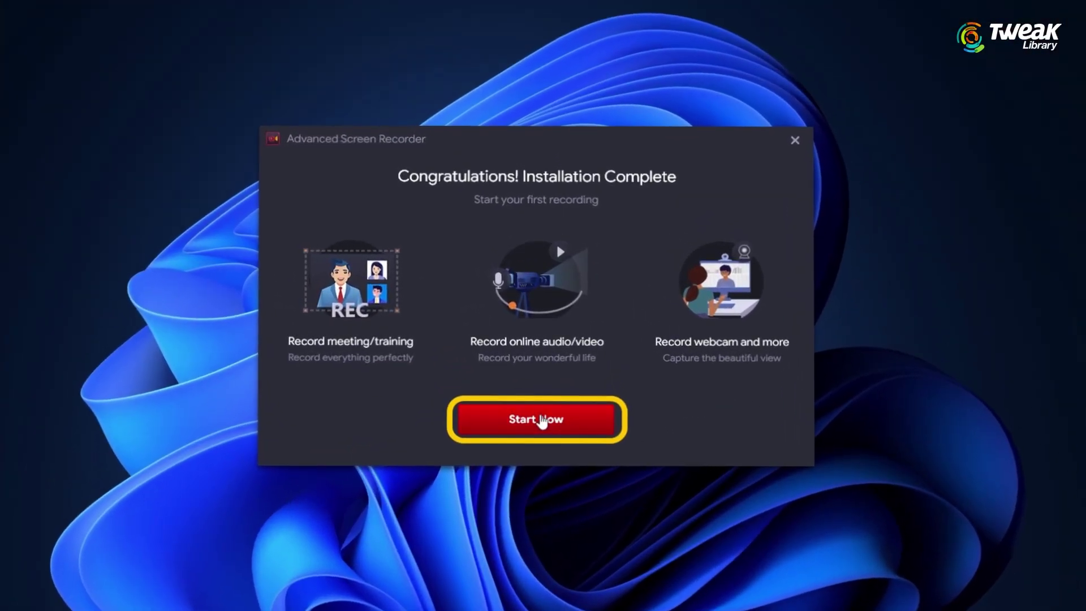
# Launch the recorder and mark the folder area as a Select Region capture
pyautogui.click(543, 421)
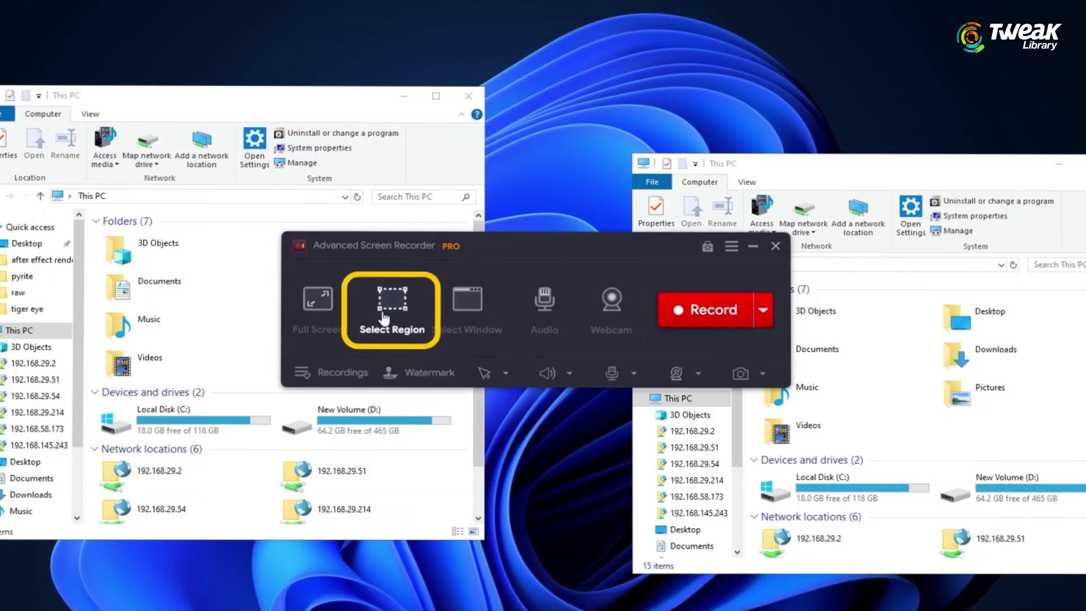
pyautogui.click(385, 313)
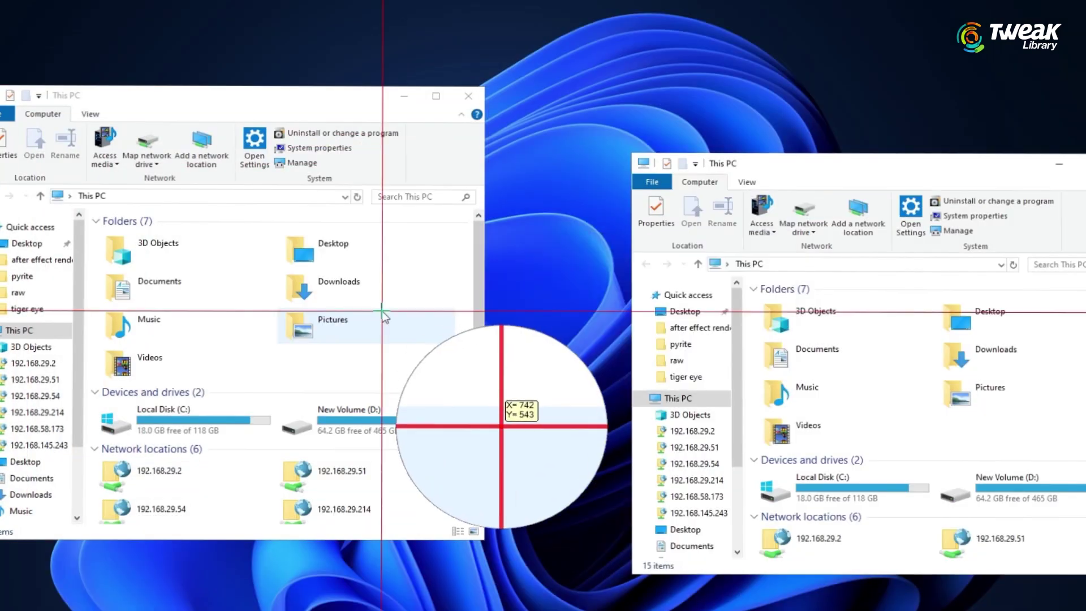
pyautogui.moveTo(91, 212); pyautogui.dragTo(469, 450)
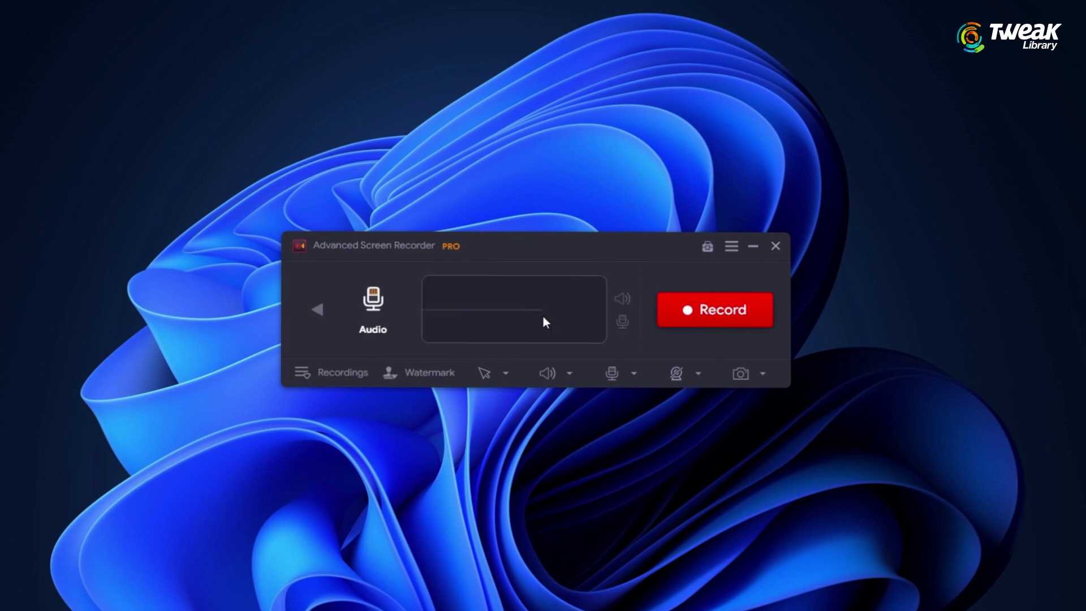
# Return to the mode choices, preview the webcam, then pick full-screen mode
pyautogui.click(318, 309)
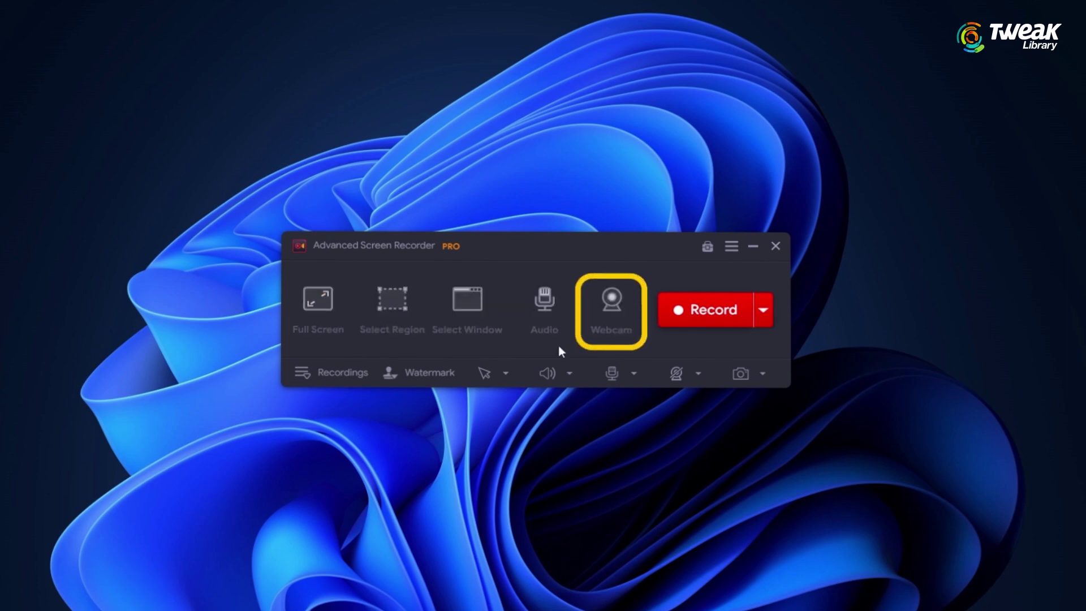
pyautogui.click(610, 303)
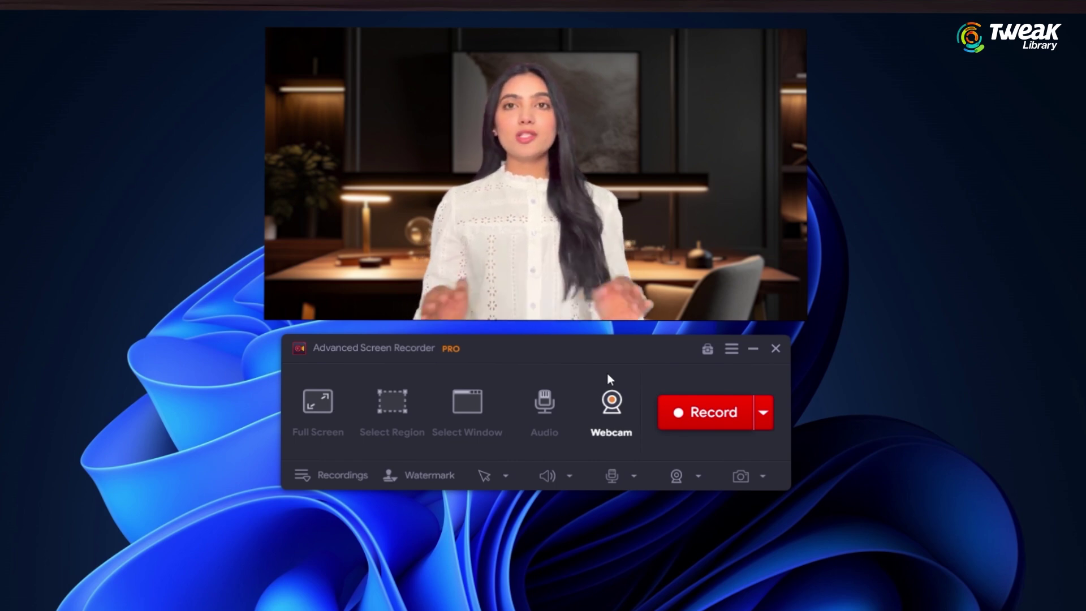
pyautogui.click(609, 390)
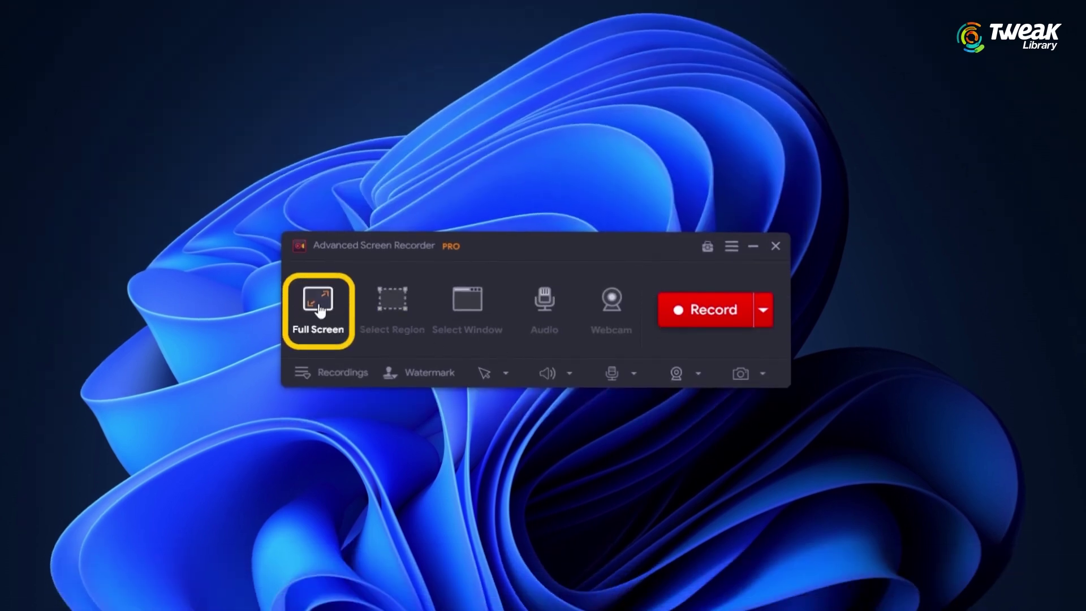
# Start a full-screen recording with system sound, microphone and webcam on
pyautogui.click(318, 303)
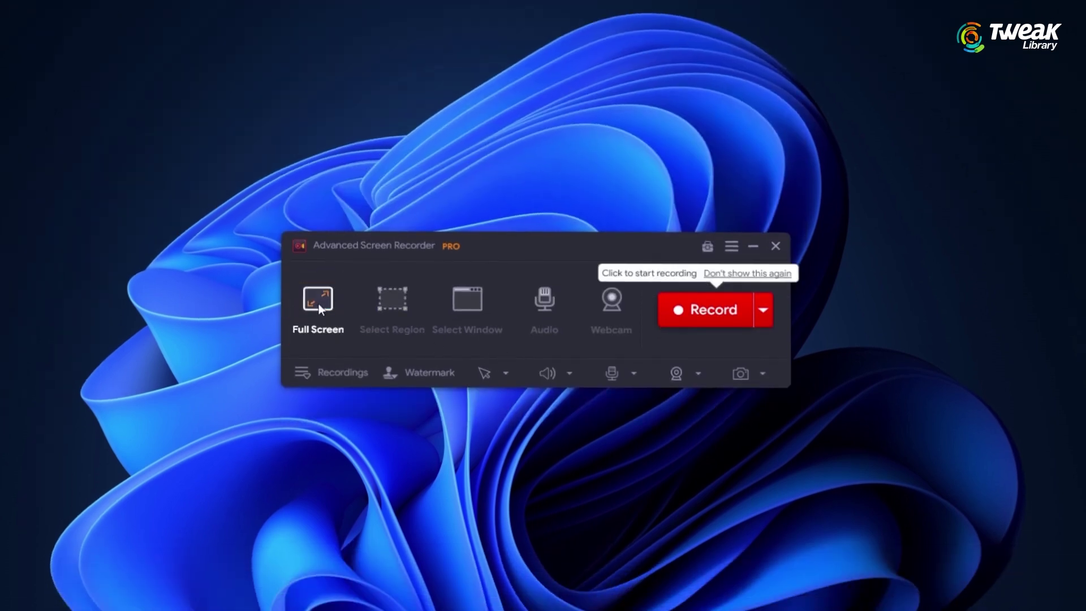
pyautogui.click(692, 314)
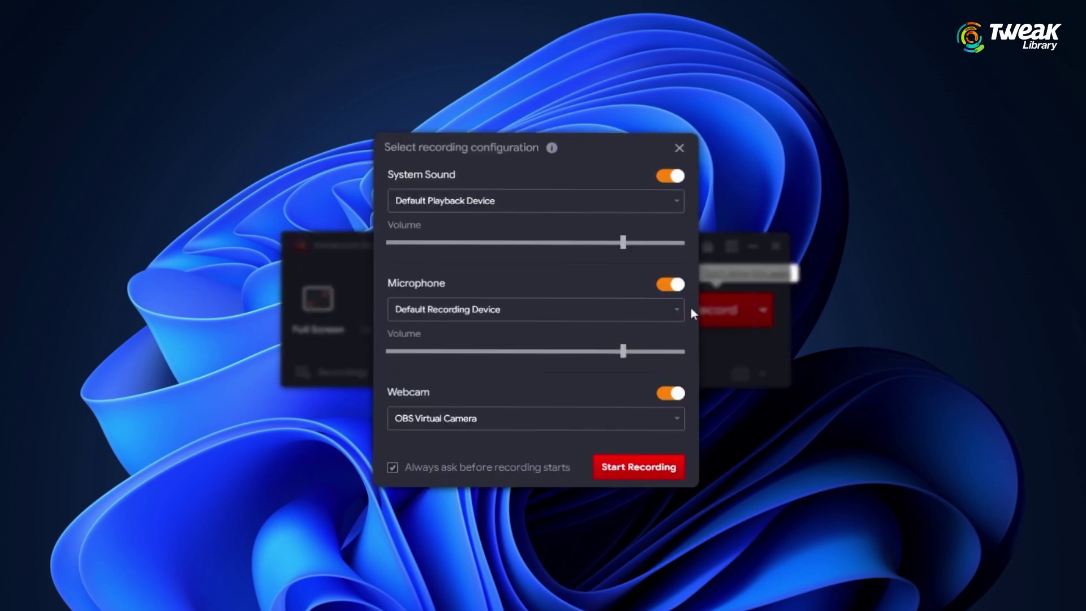
pyautogui.click(646, 468)
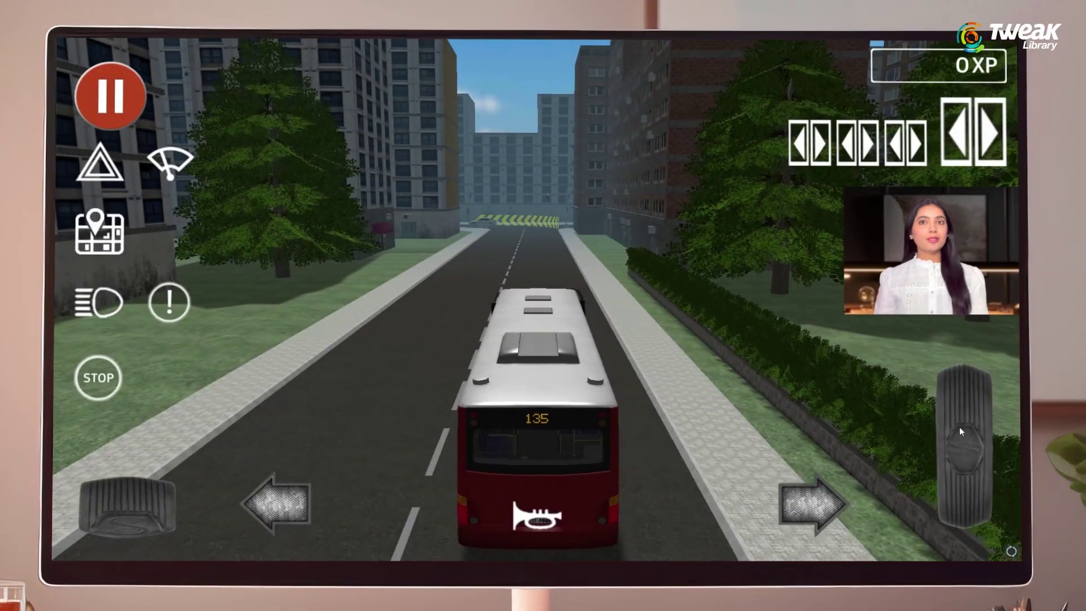
# Drive the bus forward and turn it left, then stop the recording
pyautogui.moveTo(959, 427); pyautogui.dragTo(959, 427)
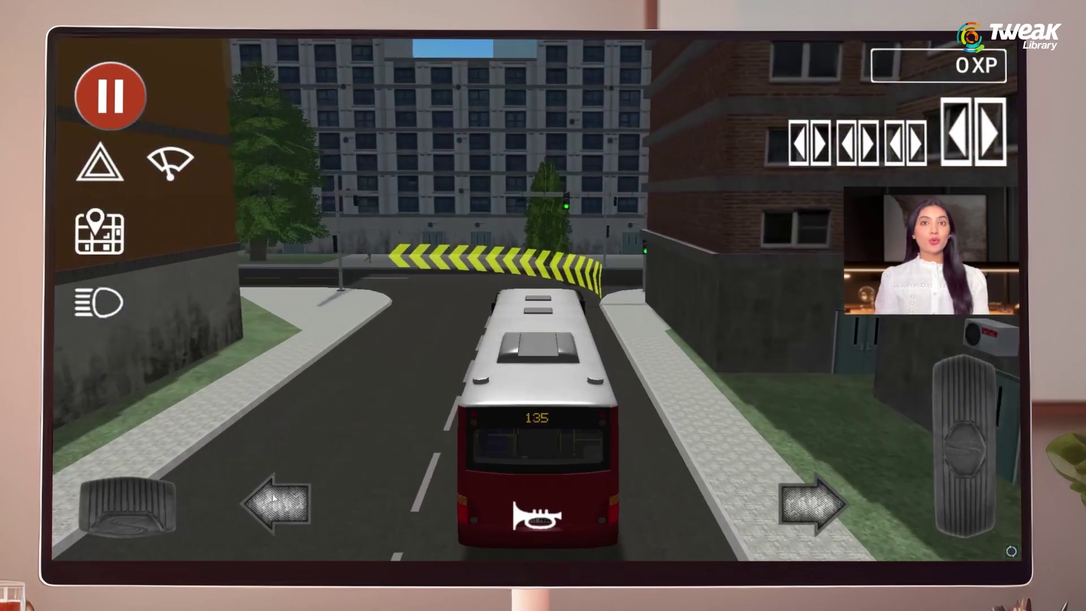
pyautogui.moveTo(273, 498); pyautogui.dragTo(274, 499)
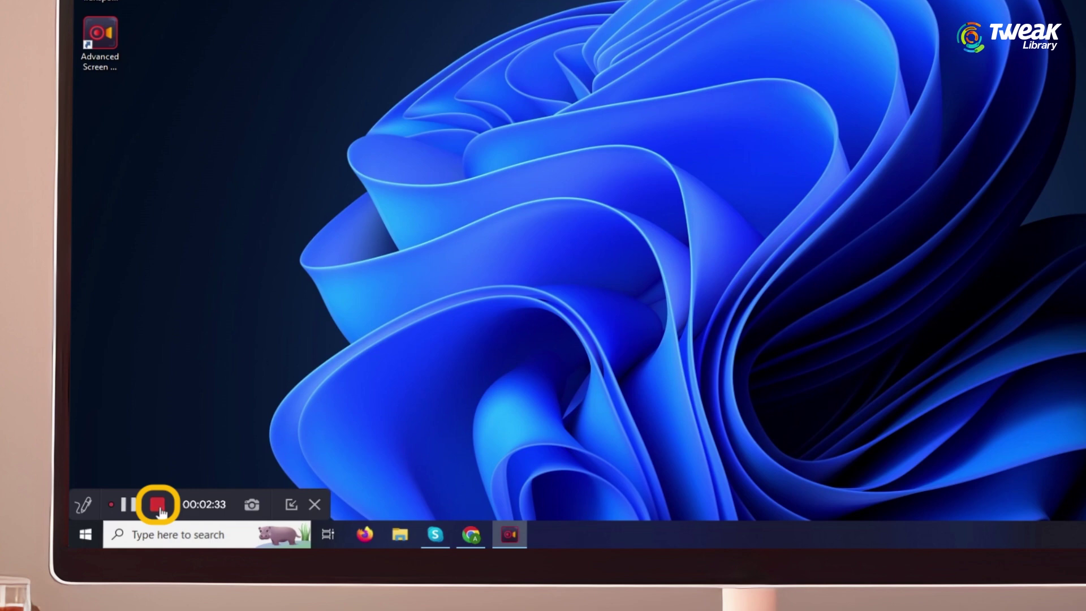
pyautogui.click(158, 505)
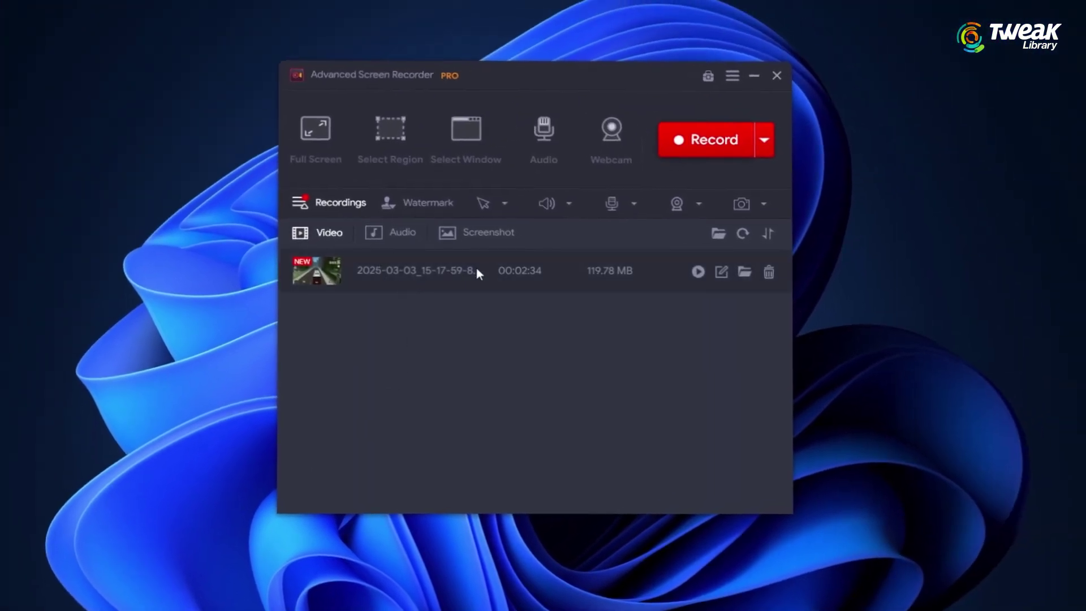
# Trim the bus recording to start around 01:27 and save it as an MP4
pyautogui.click(722, 272)
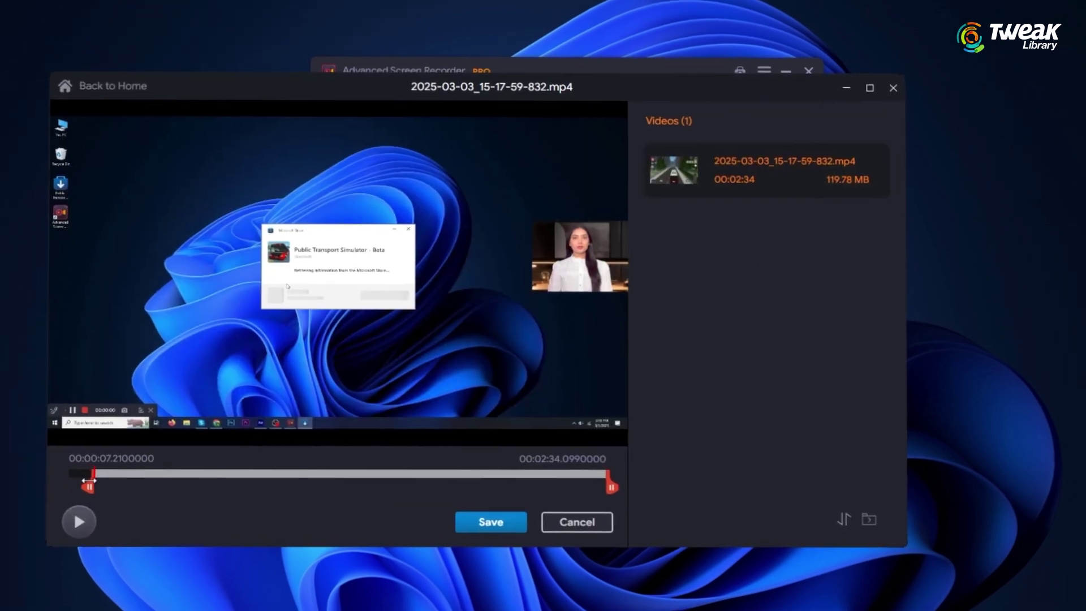
pyautogui.moveTo(33, 488); pyautogui.dragTo(342, 488)
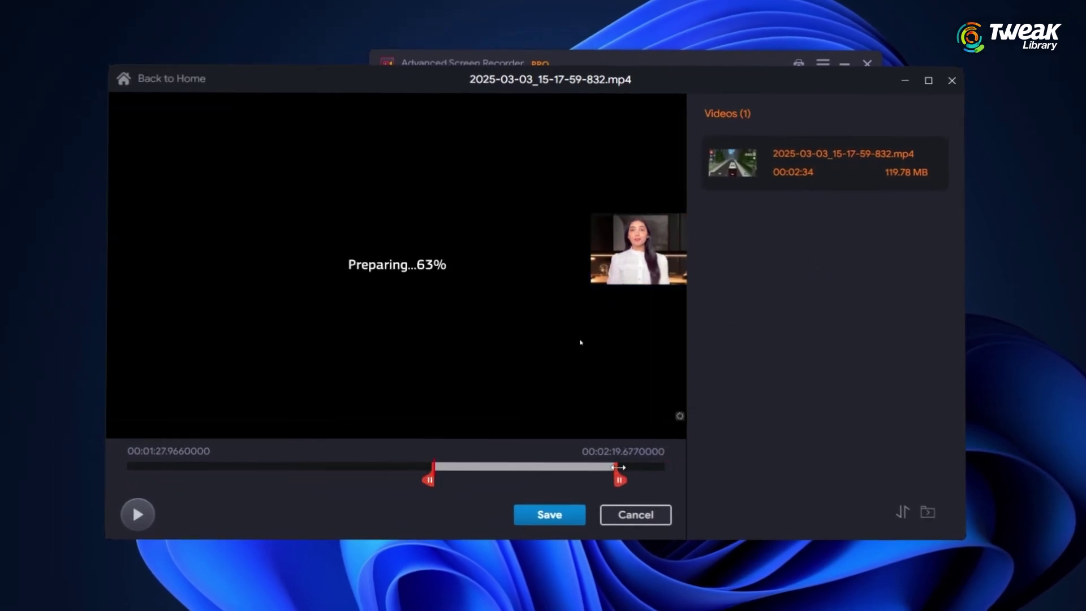
pyautogui.click(550, 514)
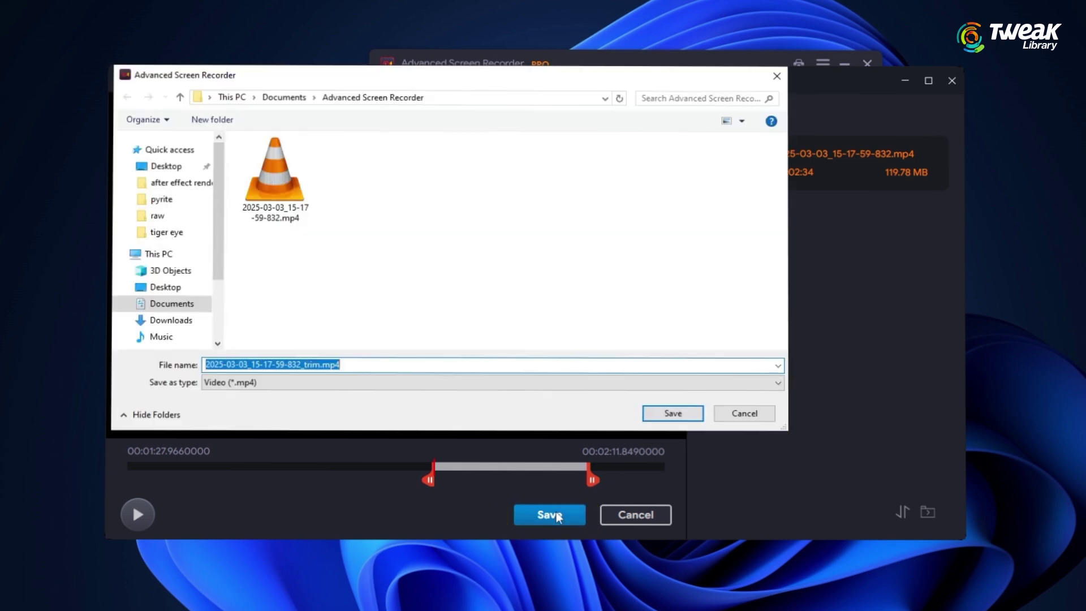
pyautogui.click(671, 413)
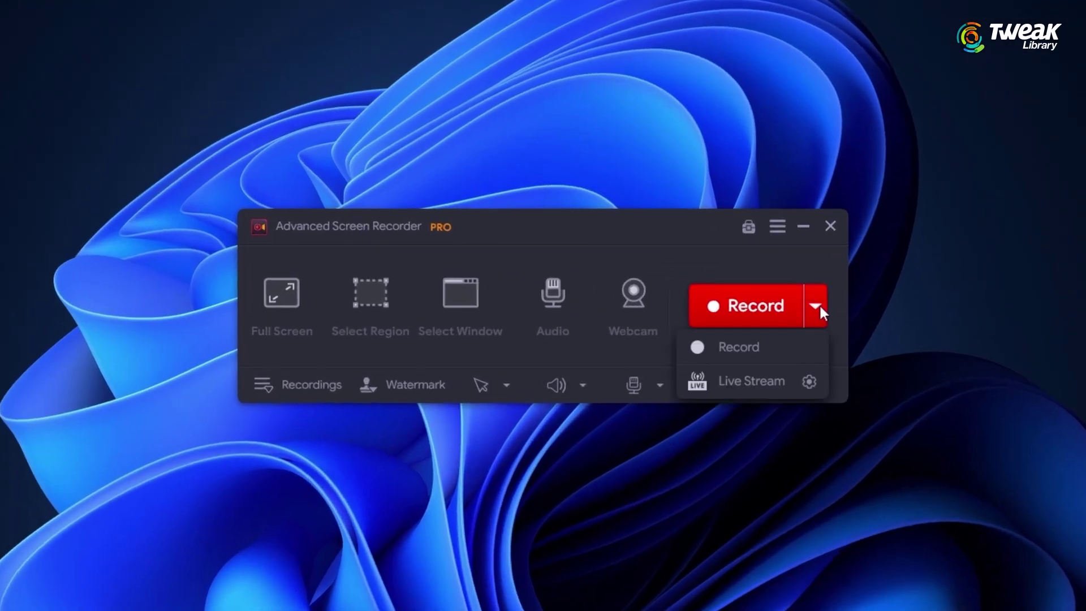
pyautogui.click(808, 381)
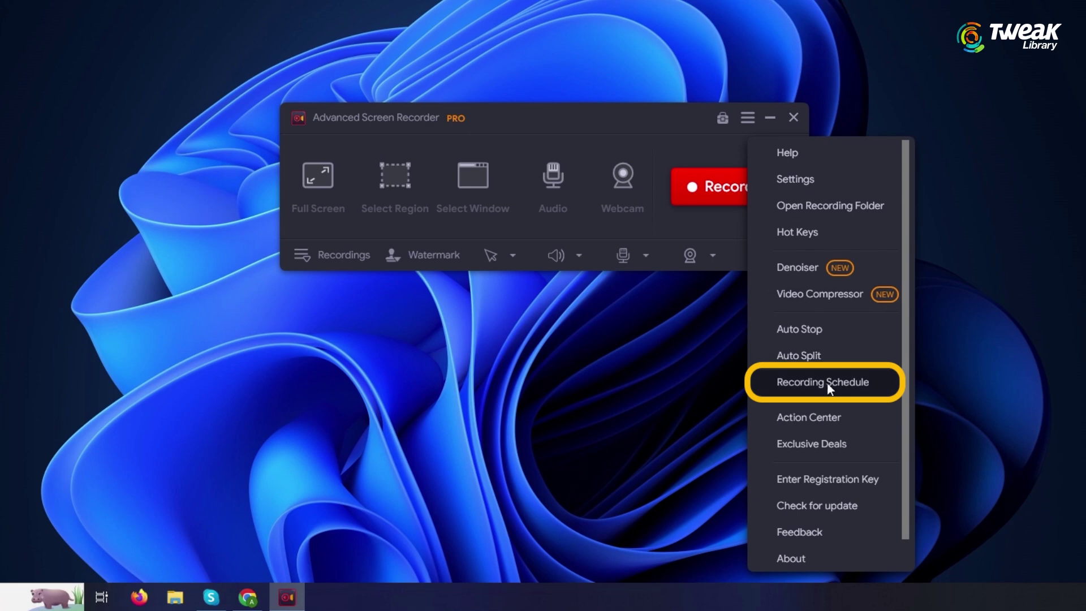
pyautogui.click(830, 386)
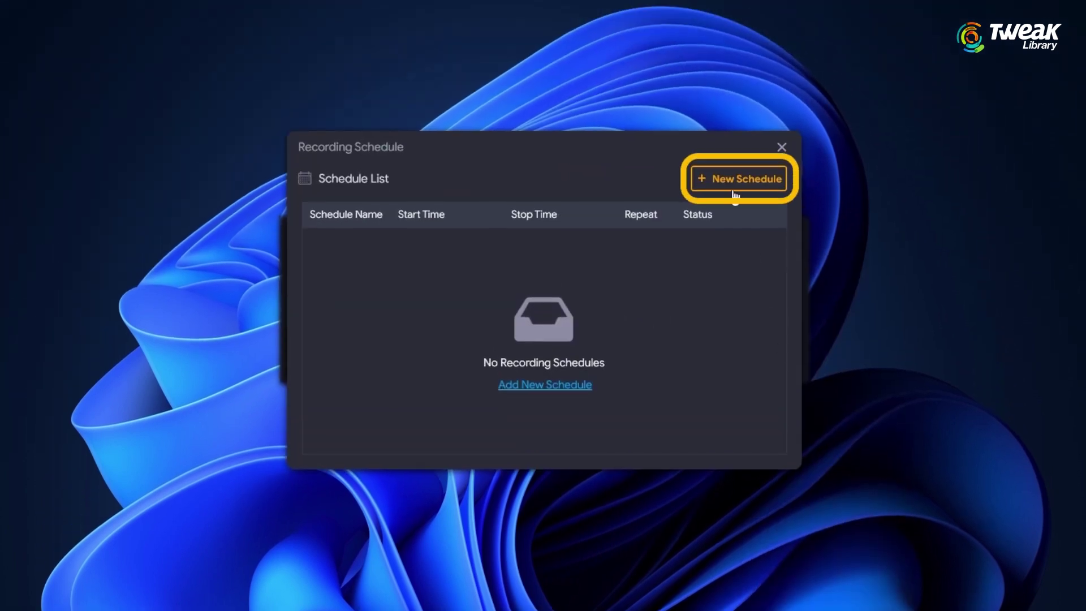
pyautogui.click(737, 176)
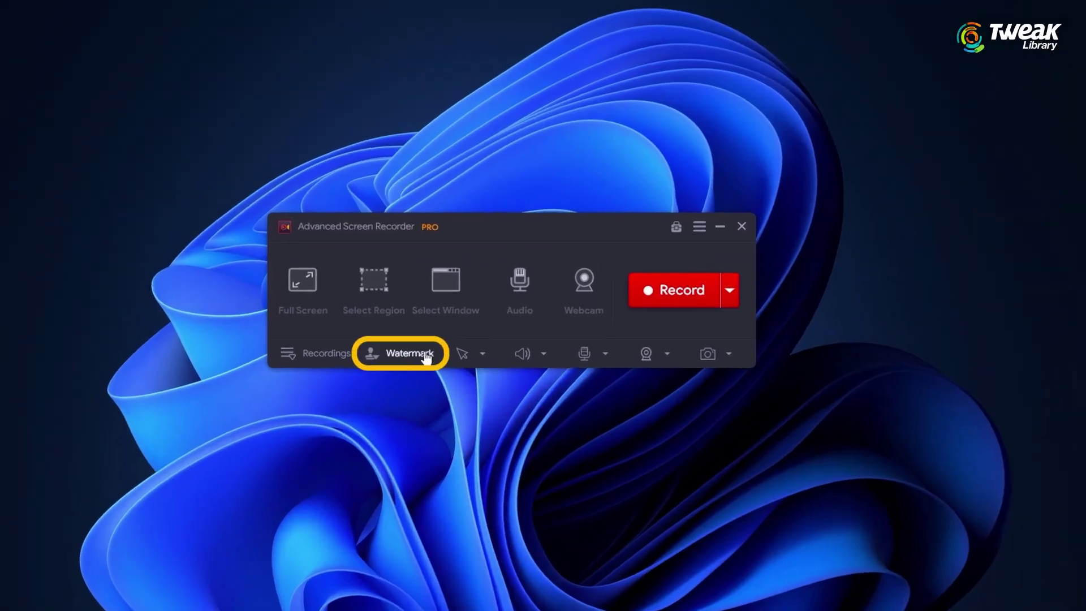
# Open the watermark options, then play the newest recording with its red 'Sample' watermark
pyautogui.click(419, 354)
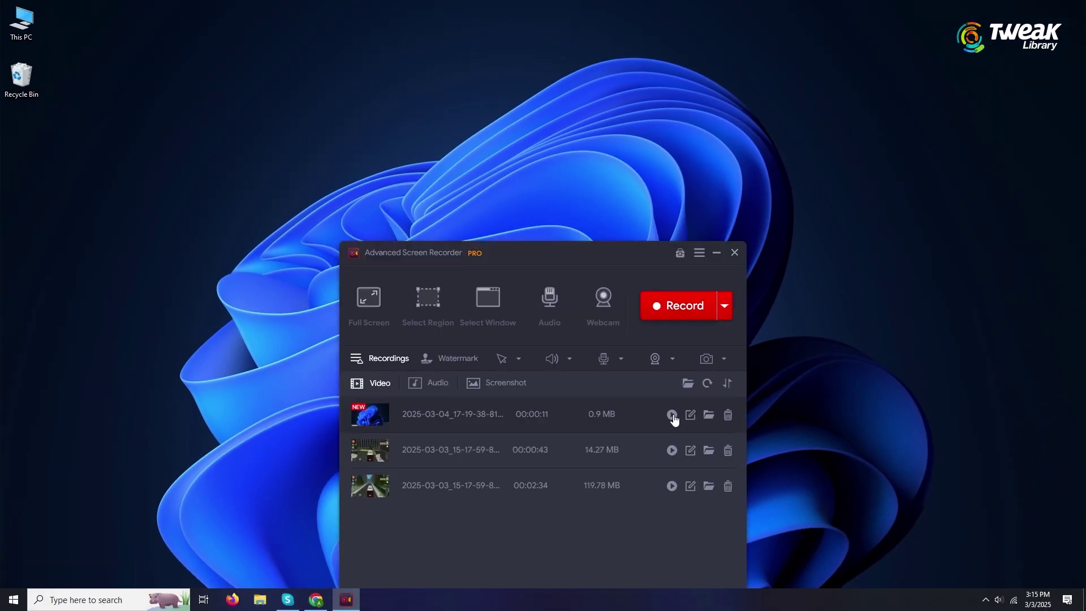
pyautogui.click(671, 415)
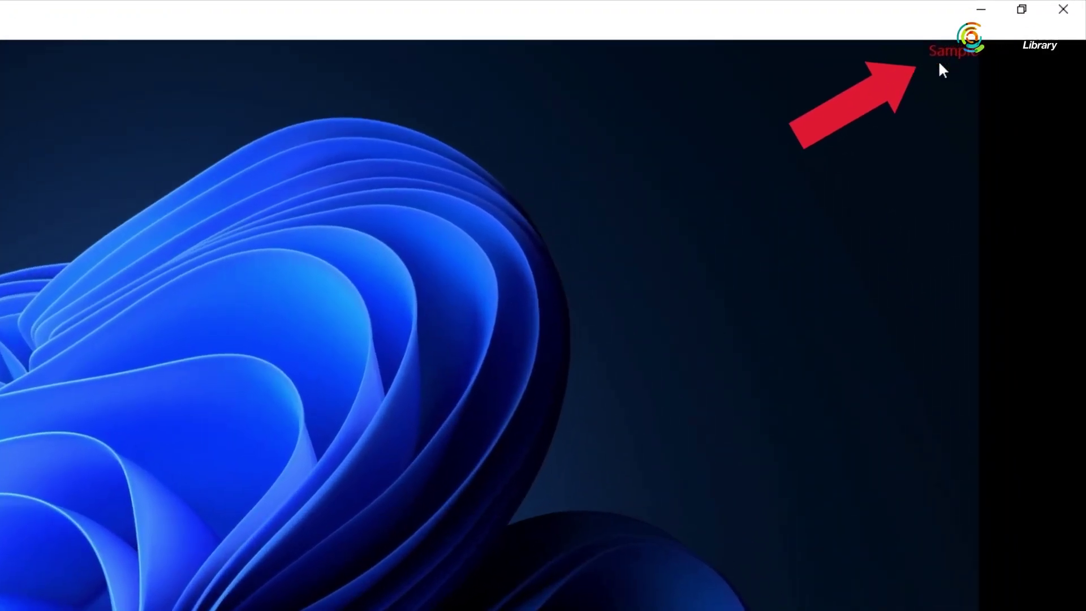